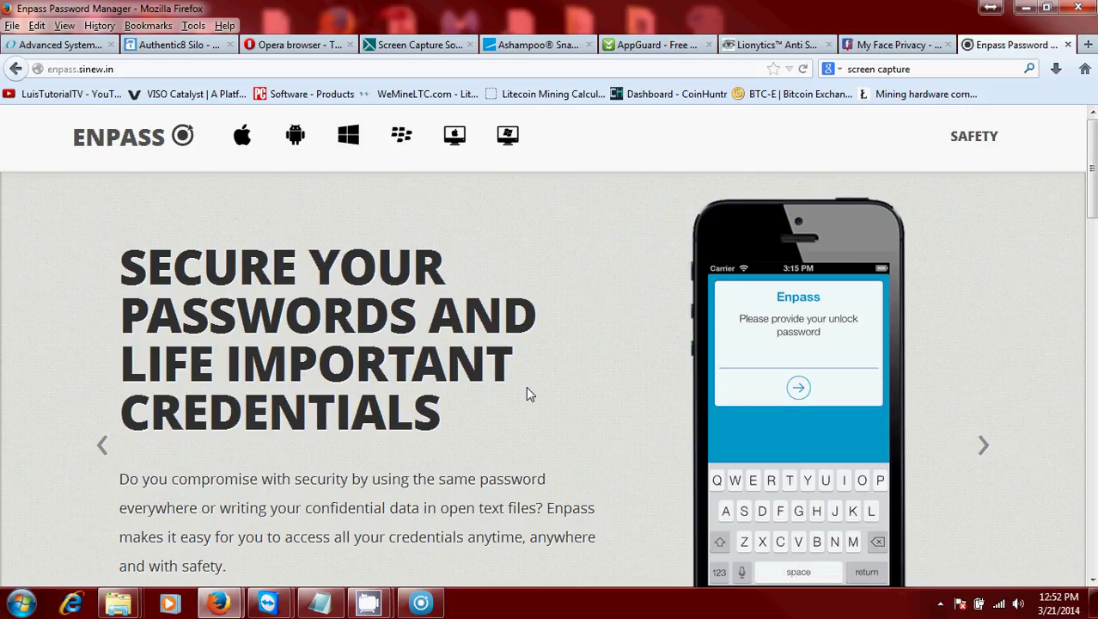
Bring up Enpass and unlock the vault with the master password
scroll(510, 498, down, 2)
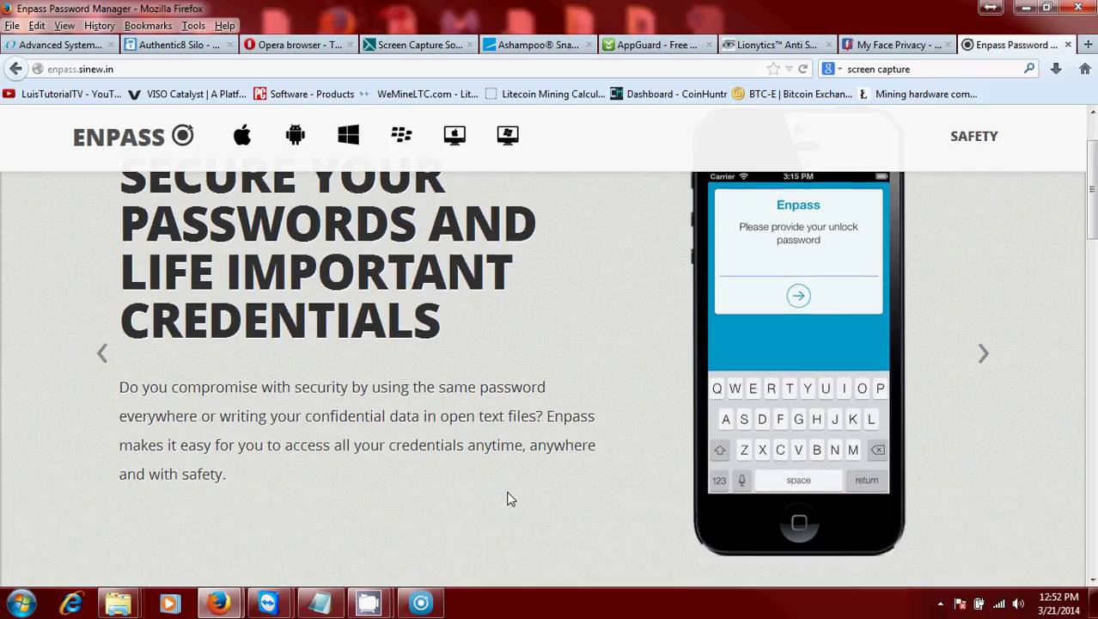
click(420, 602)
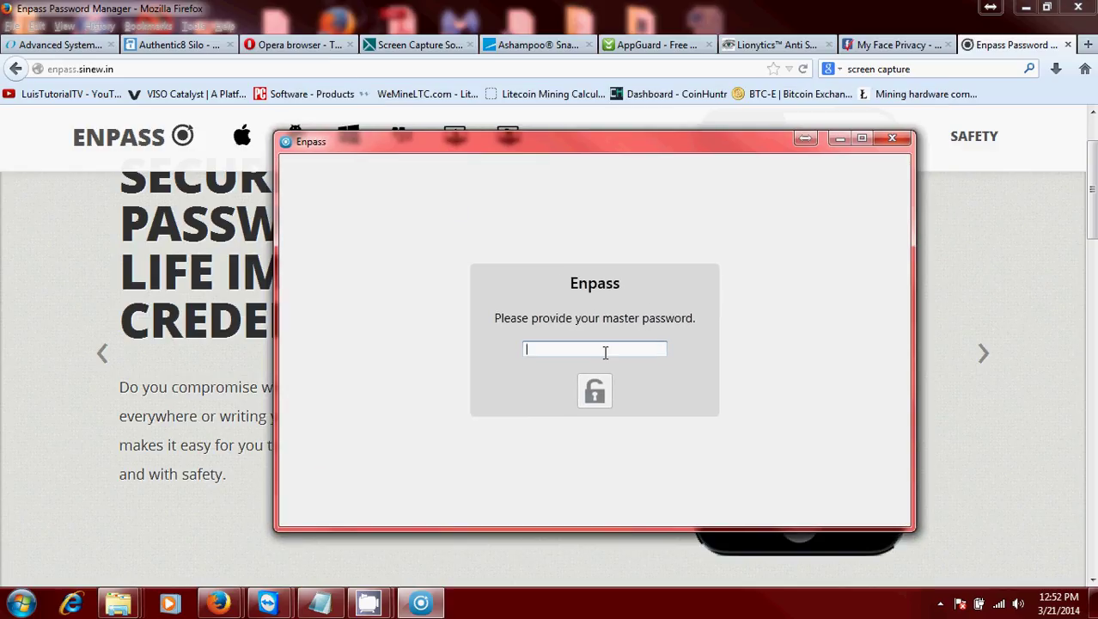
text(p)
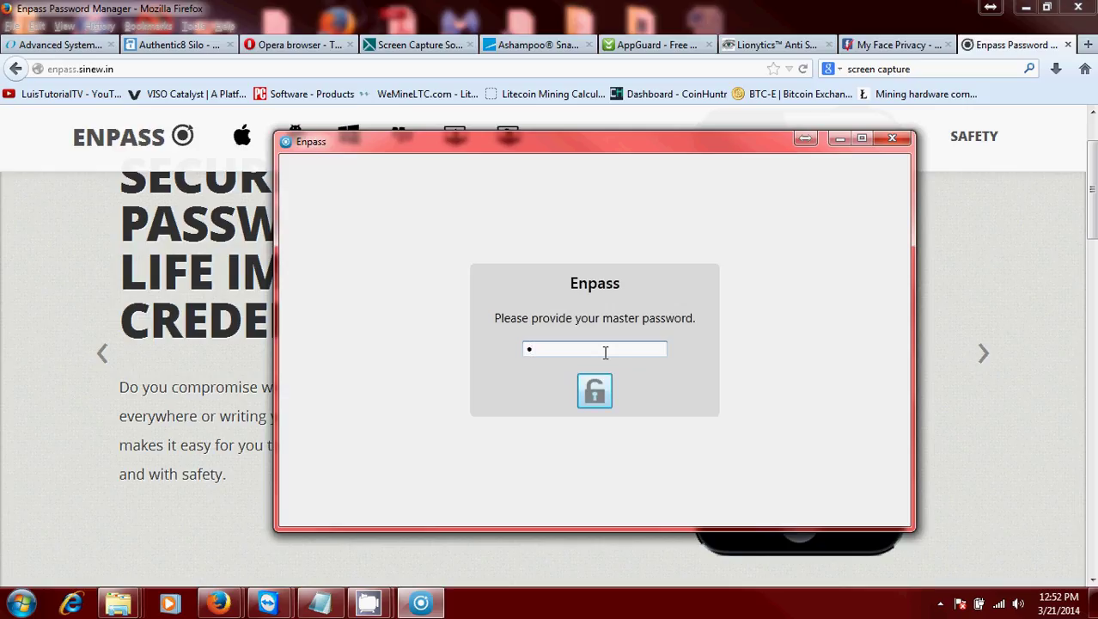
text(a)
key(BackSpace)
key(BackSpace)
text(passw)
text(ord)
click(596, 393)
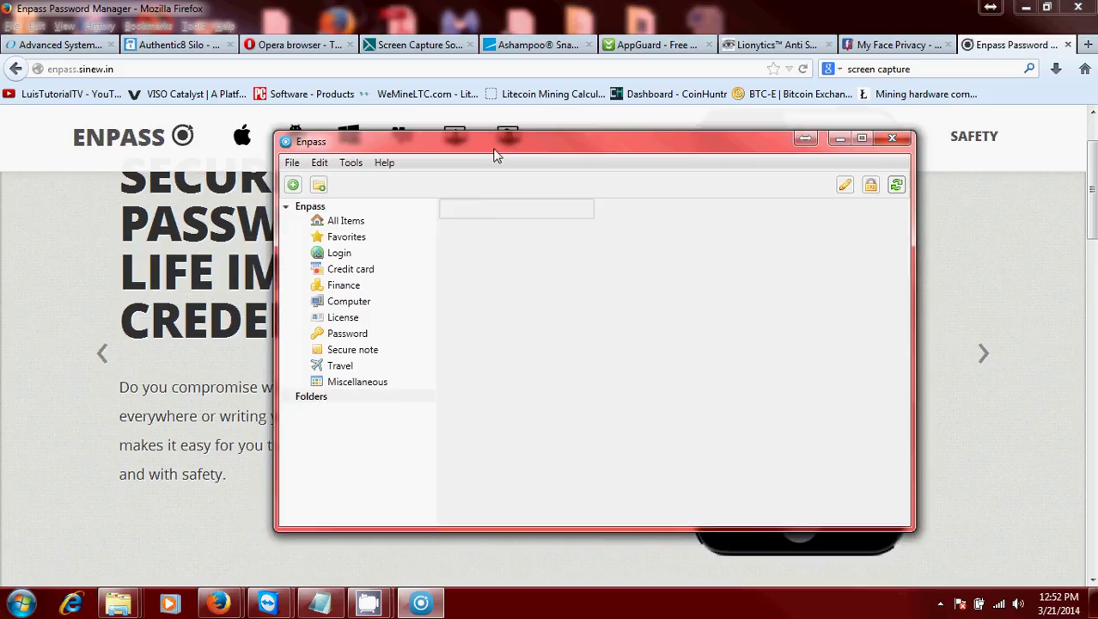
Move Enpass aside and open the site's Desktop Version page, marking the 'FREE FOR LIMITED PERIOD' line
drag(492, 144, 481, 195)
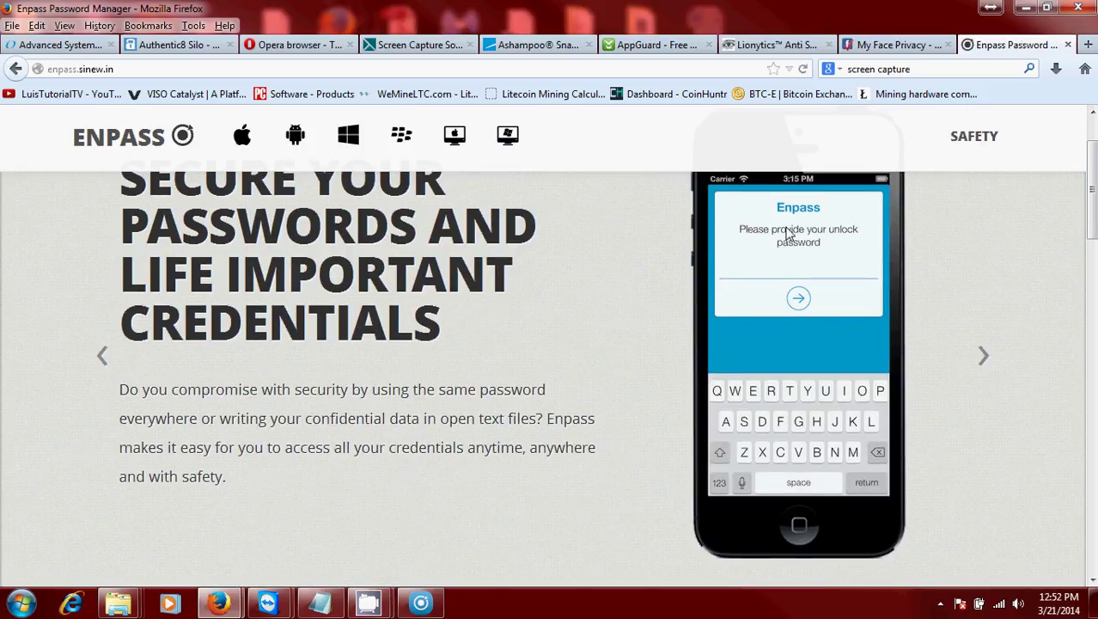
click(507, 138)
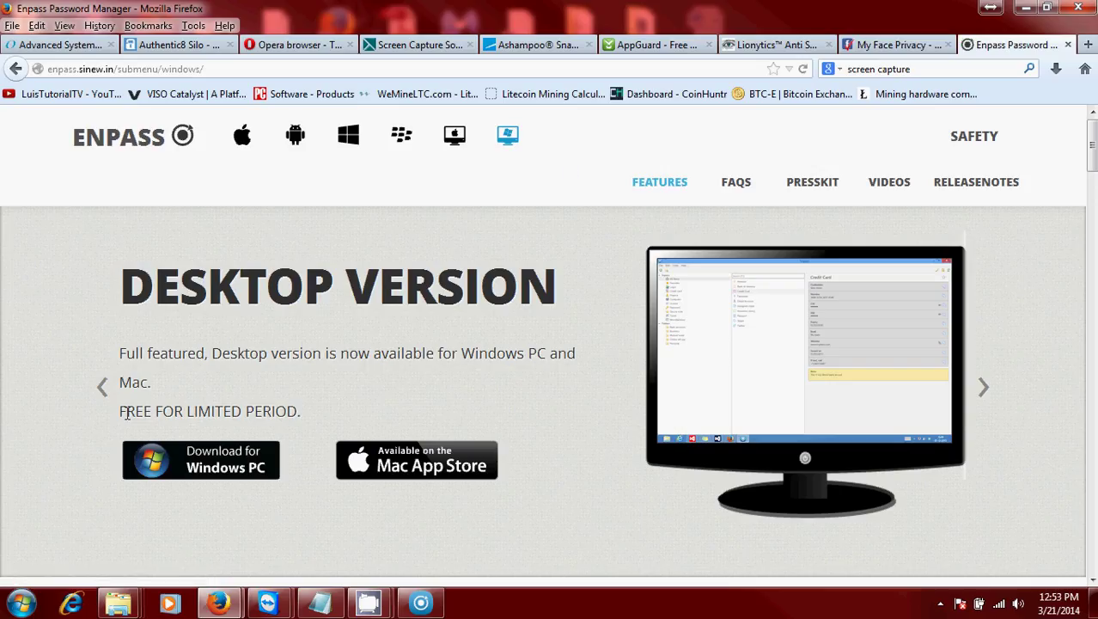
drag(126, 411, 318, 402)
click(374, 400)
Unlock Enpass again with the master password and nudge its window up-left
click(420, 603)
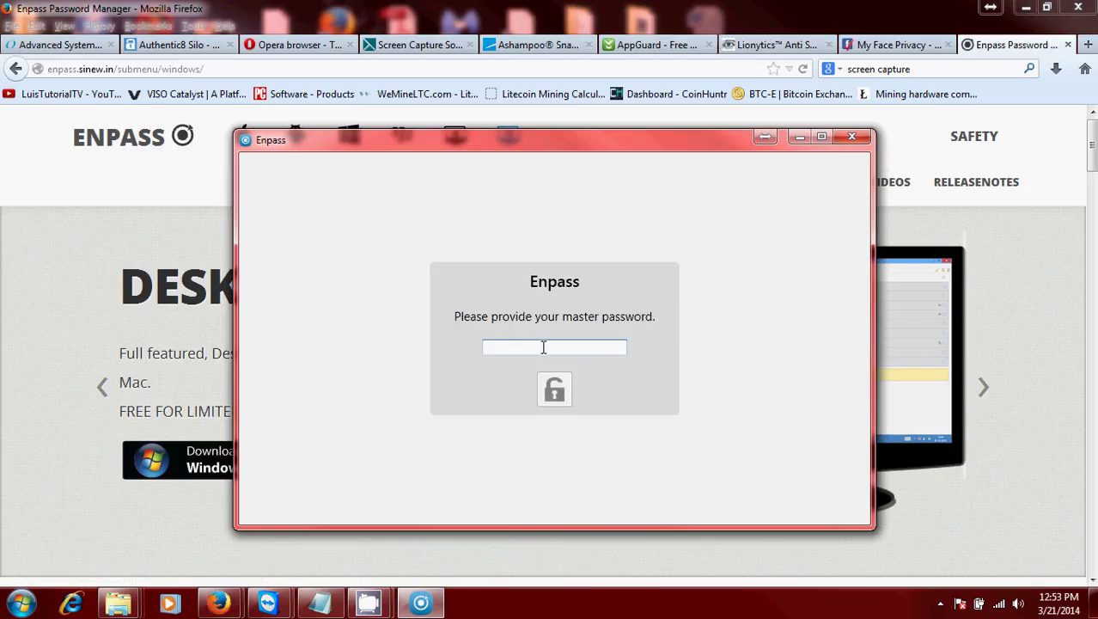
text(p)
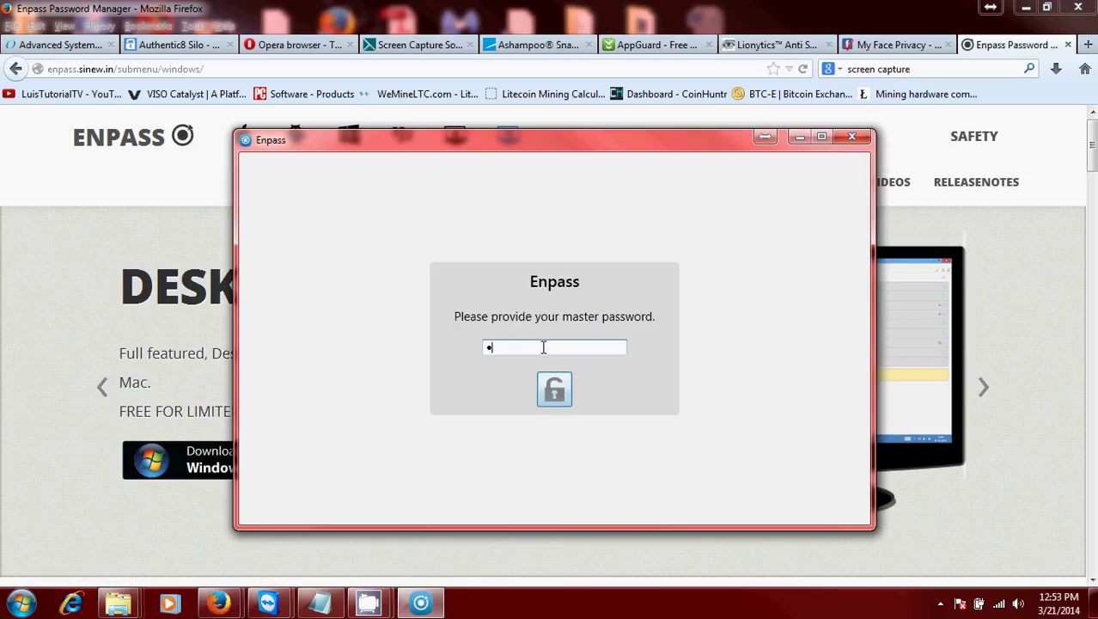
text(assswor)
key(Return)
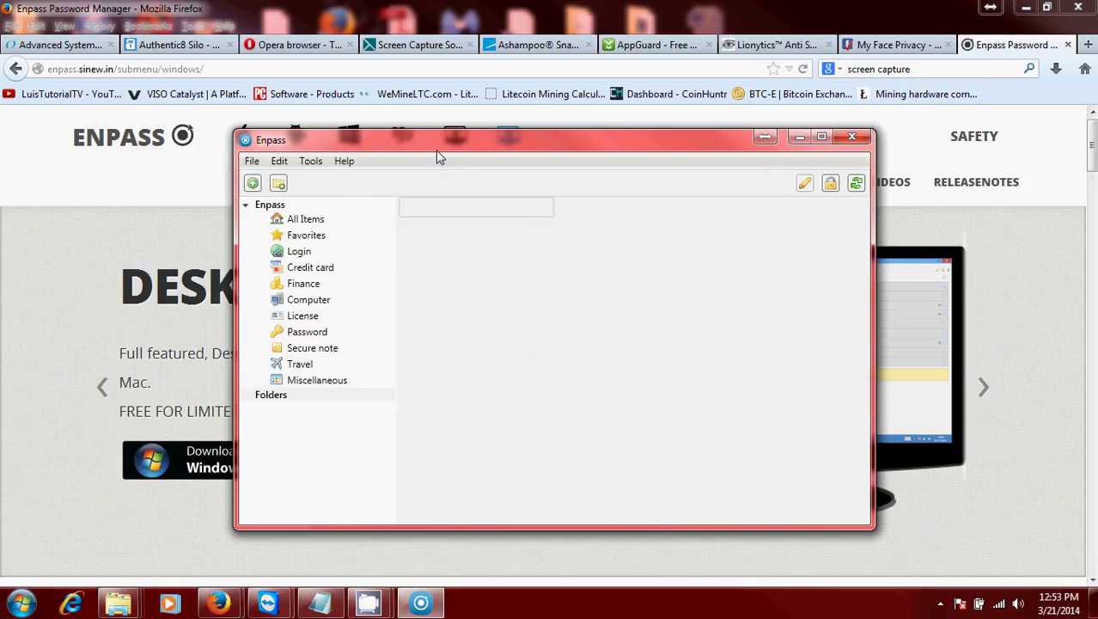
drag(439, 153, 423, 146)
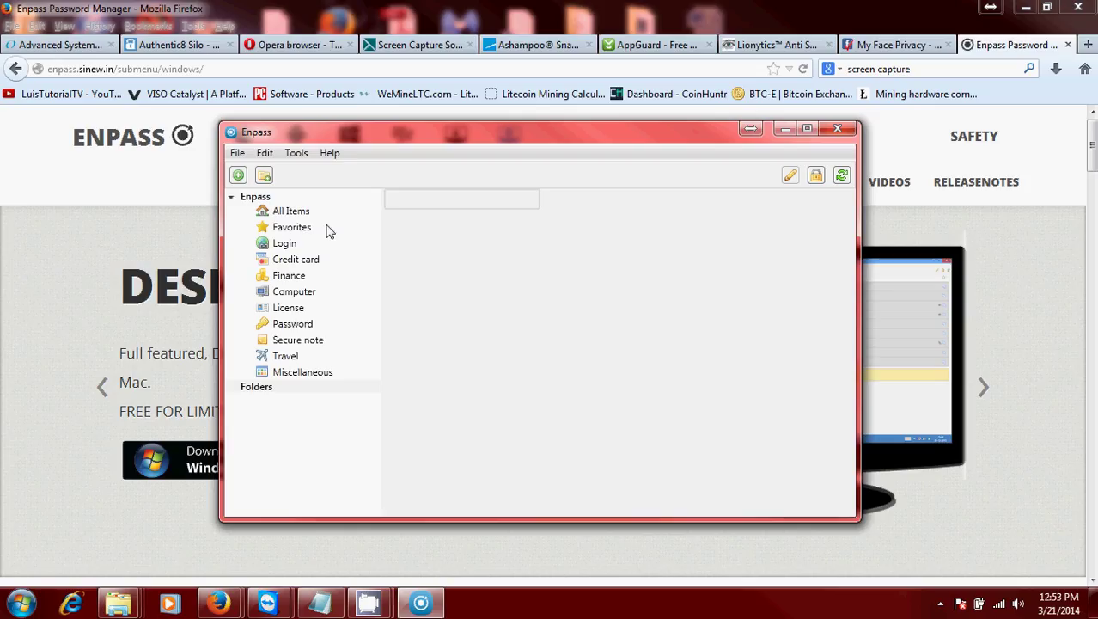
Create a folder named 'Credit cards'
click(265, 182)
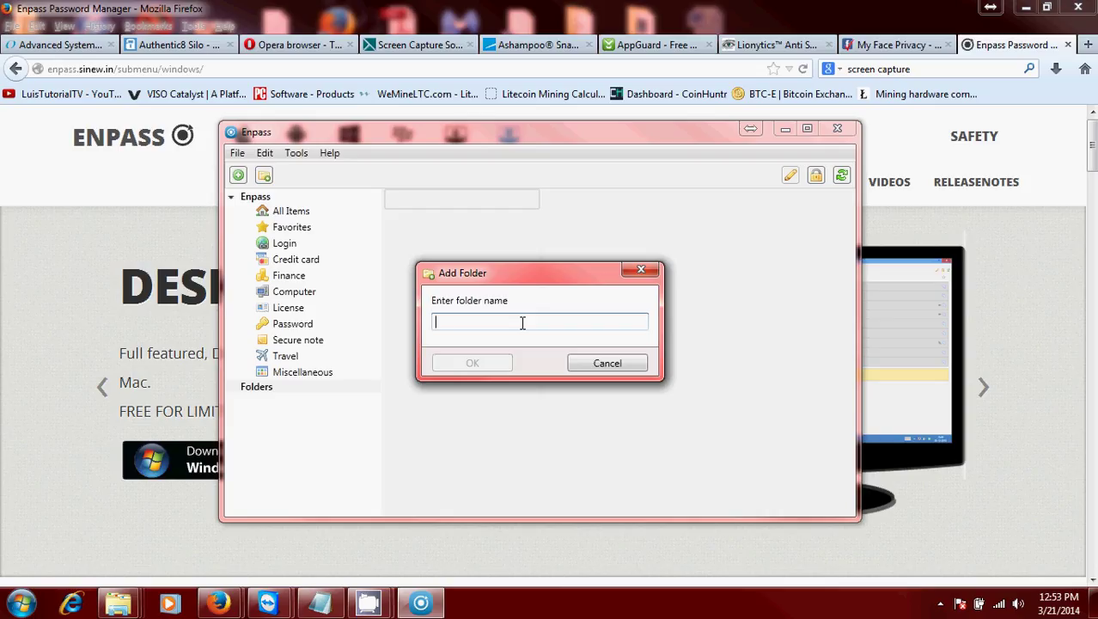
text(Credit card)
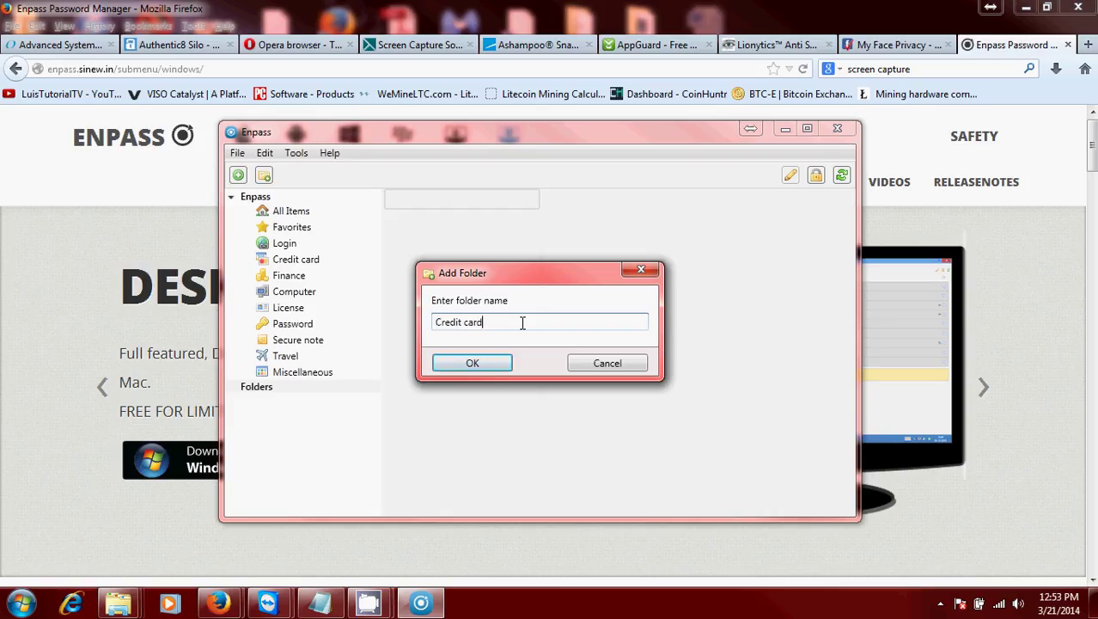
text(s)
click(460, 364)
Create a second folder named 'Social media Passwords'
click(264, 175)
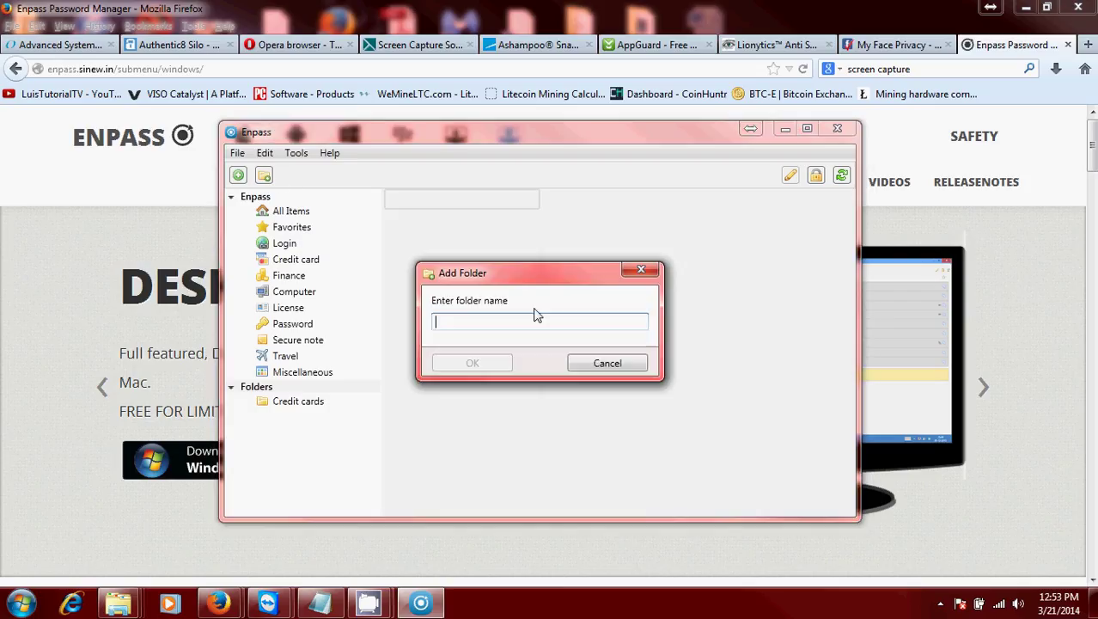
text(I)
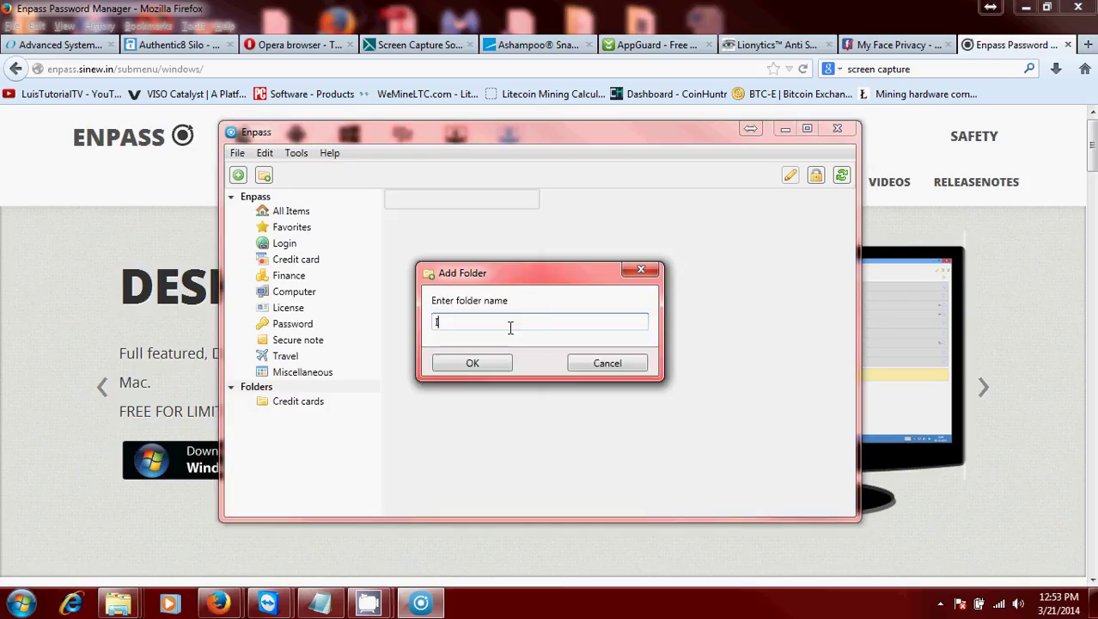
text(nternet Pa)
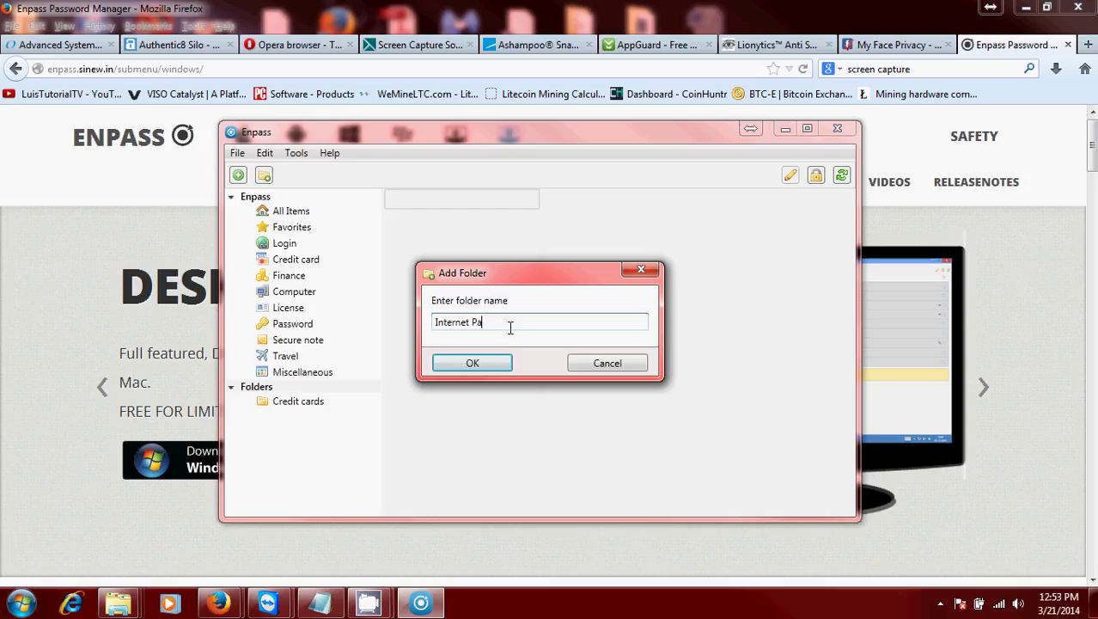
text(ssword)
drag(469, 322, 434, 322)
key(BackSpace)
text(Soc)
text(ial media)
click(541, 321)
click(482, 365)
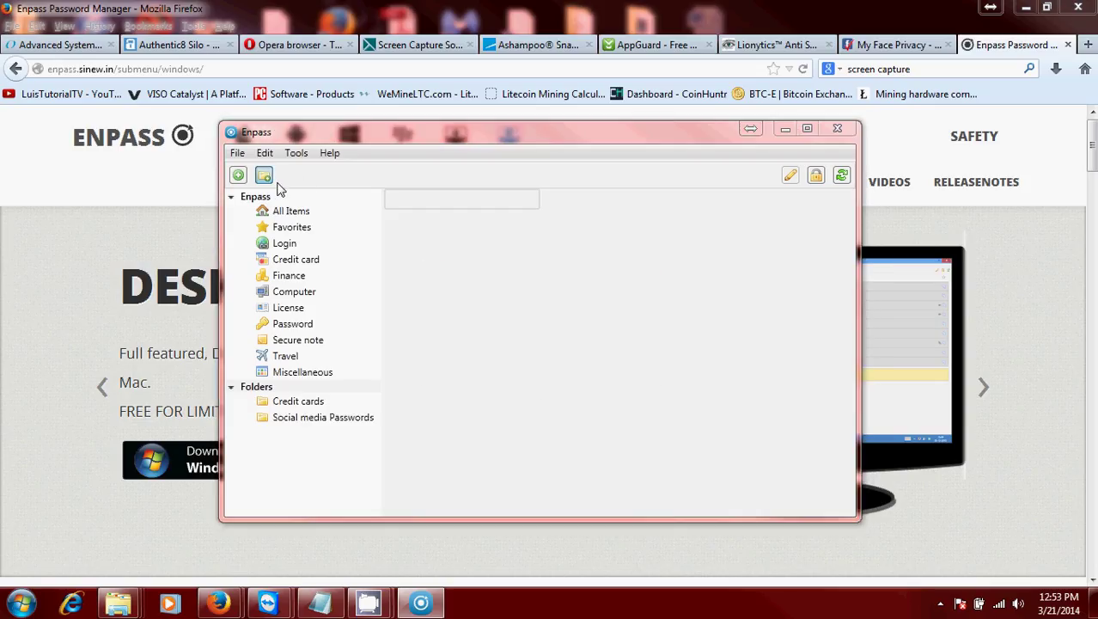
Create a third folder named 'Bank Passwords'
click(263, 175)
text(B)
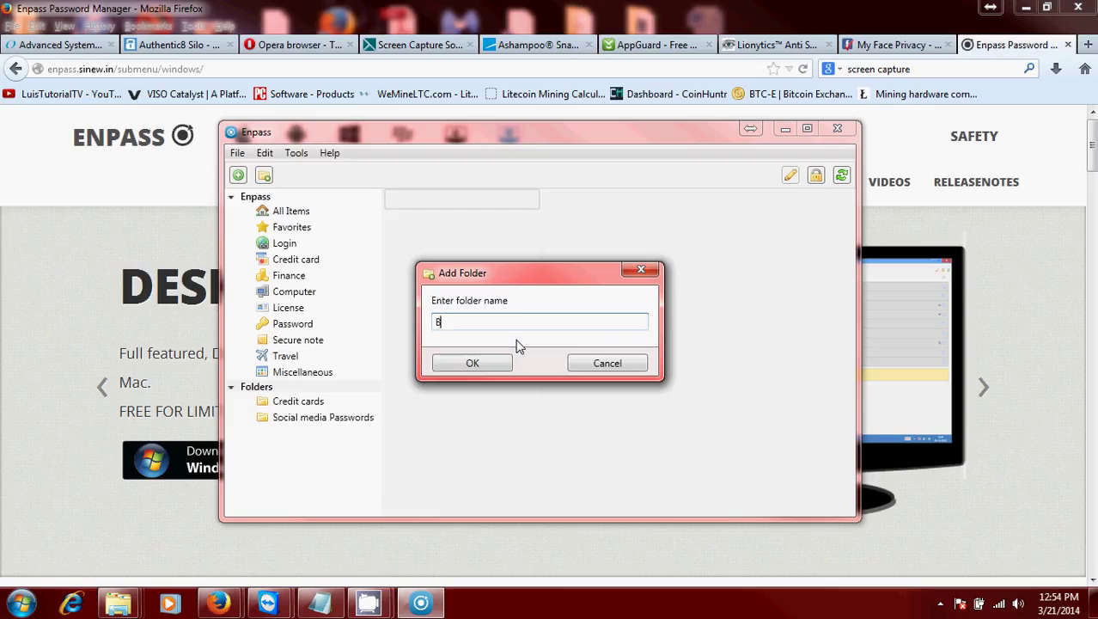
text(ank Passwo)
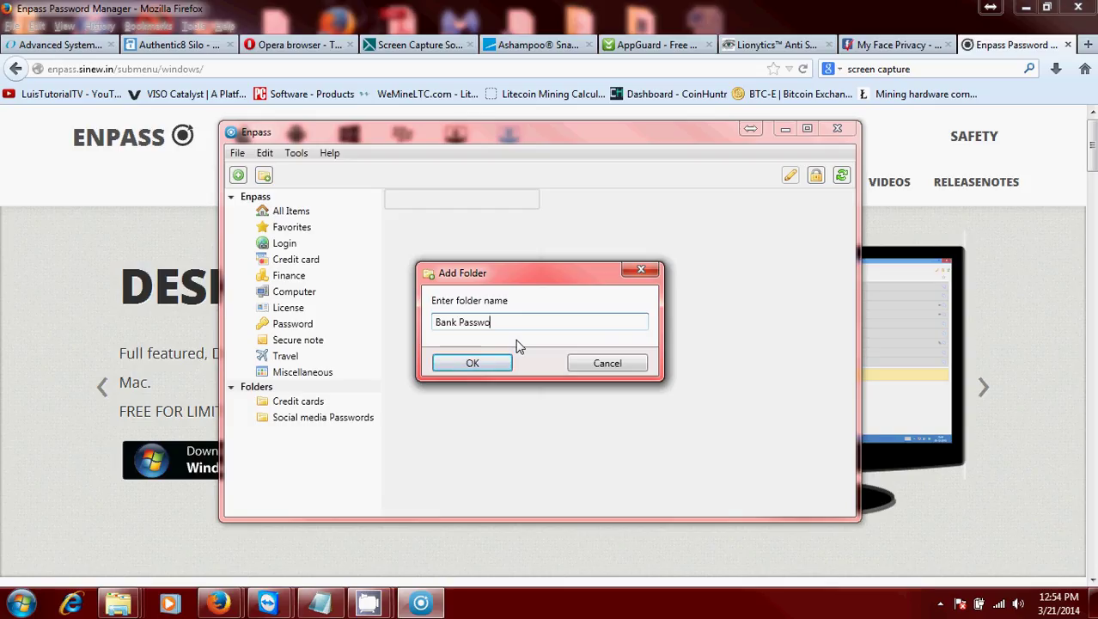
text(rds)
click(487, 368)
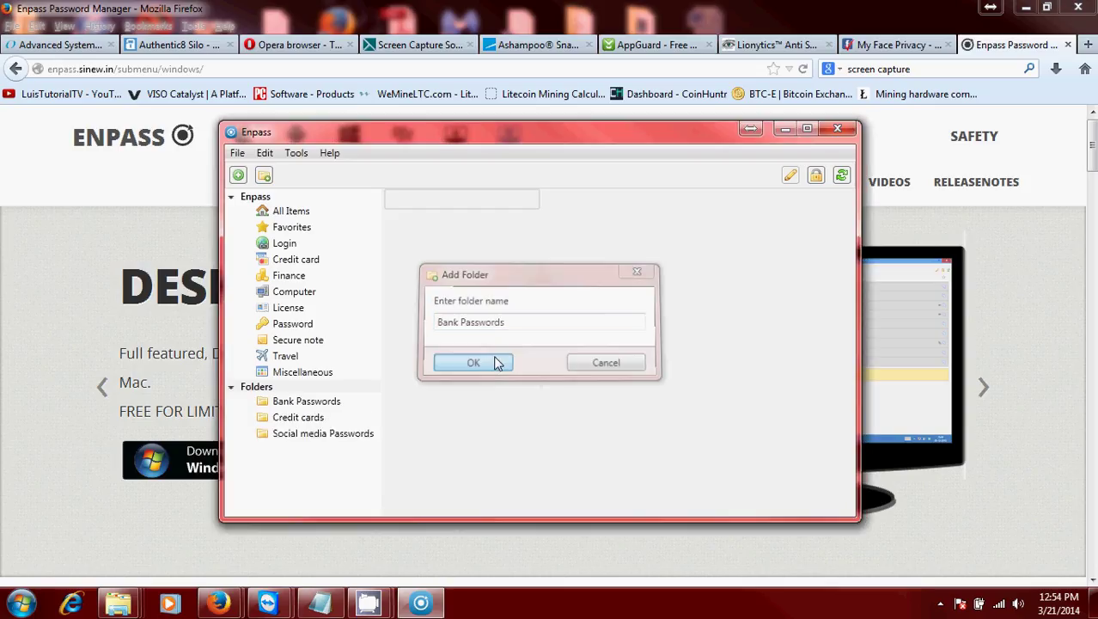
Start a new item using the Credit card category and the generic Credit card template
click(287, 421)
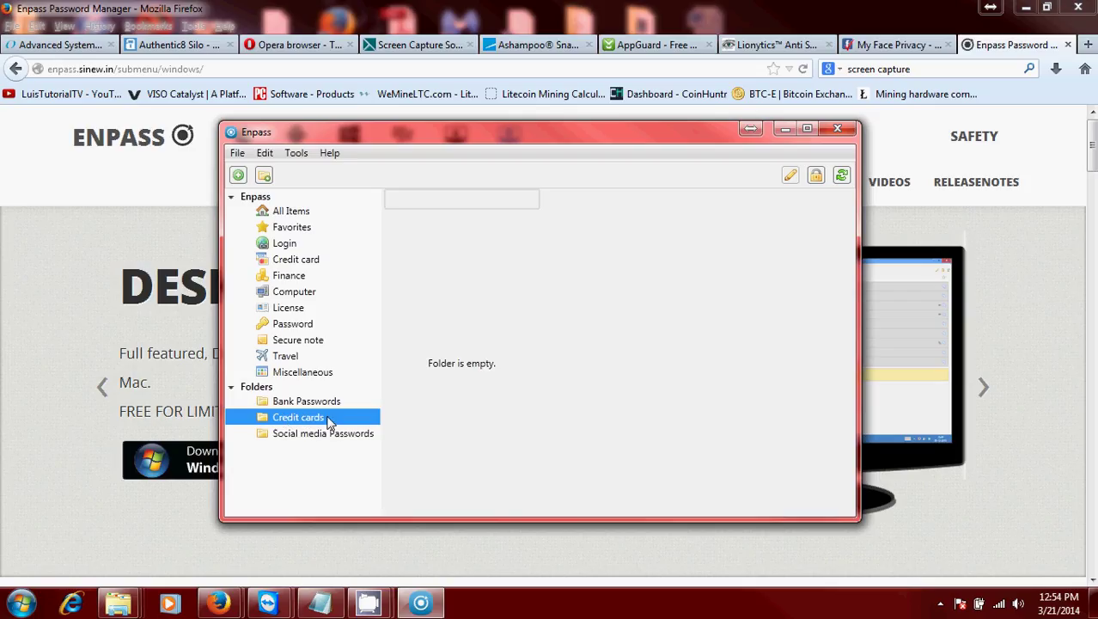
click(297, 266)
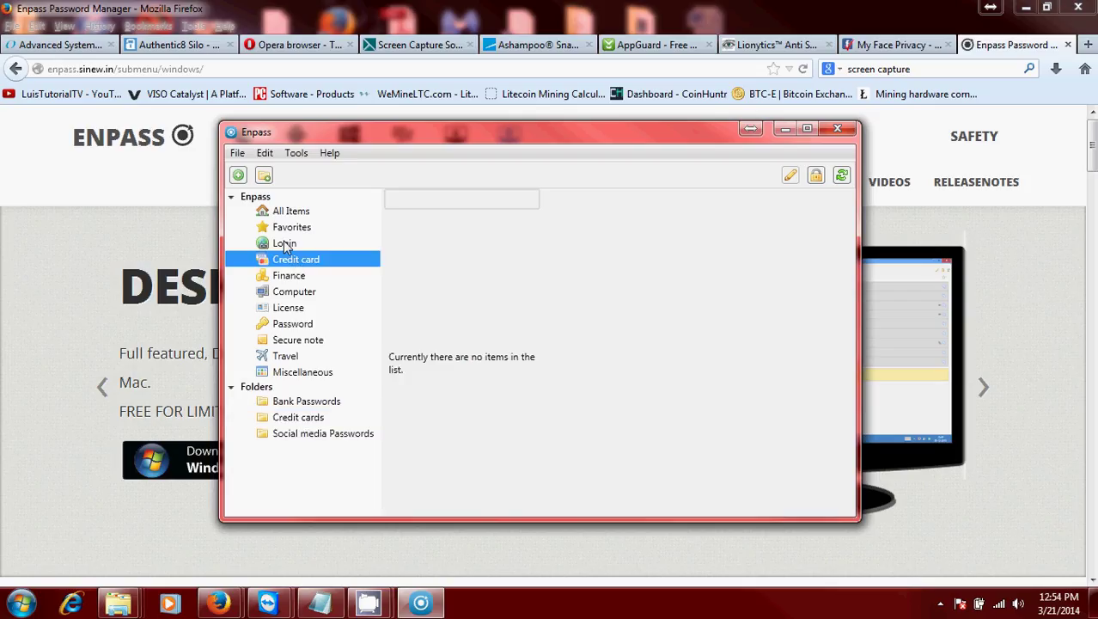
click(300, 421)
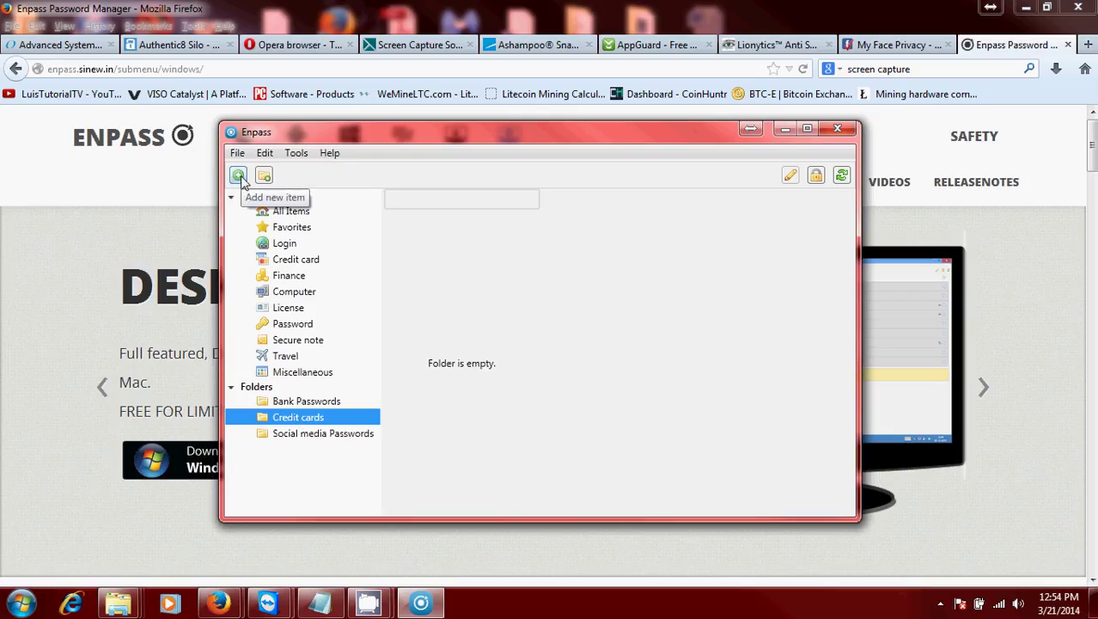
click(239, 177)
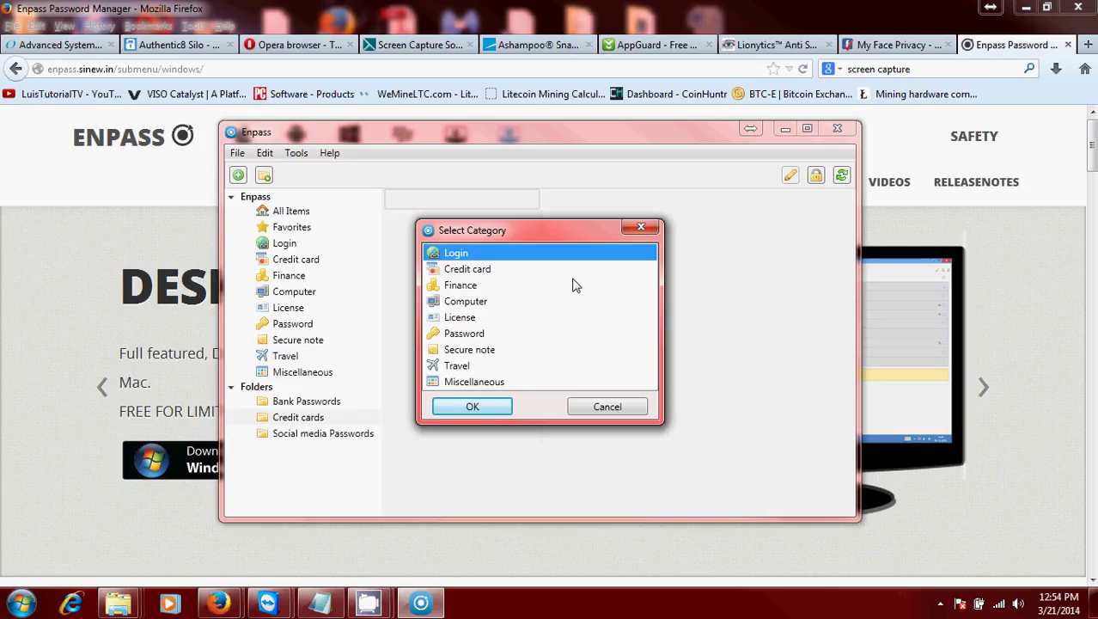
click(498, 269)
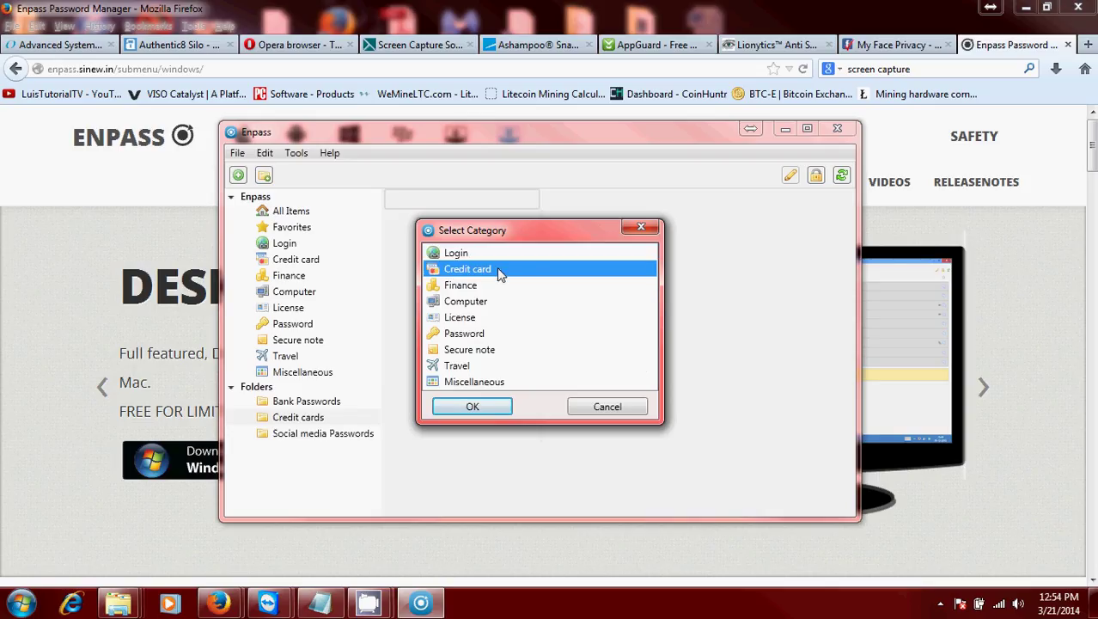
click(491, 406)
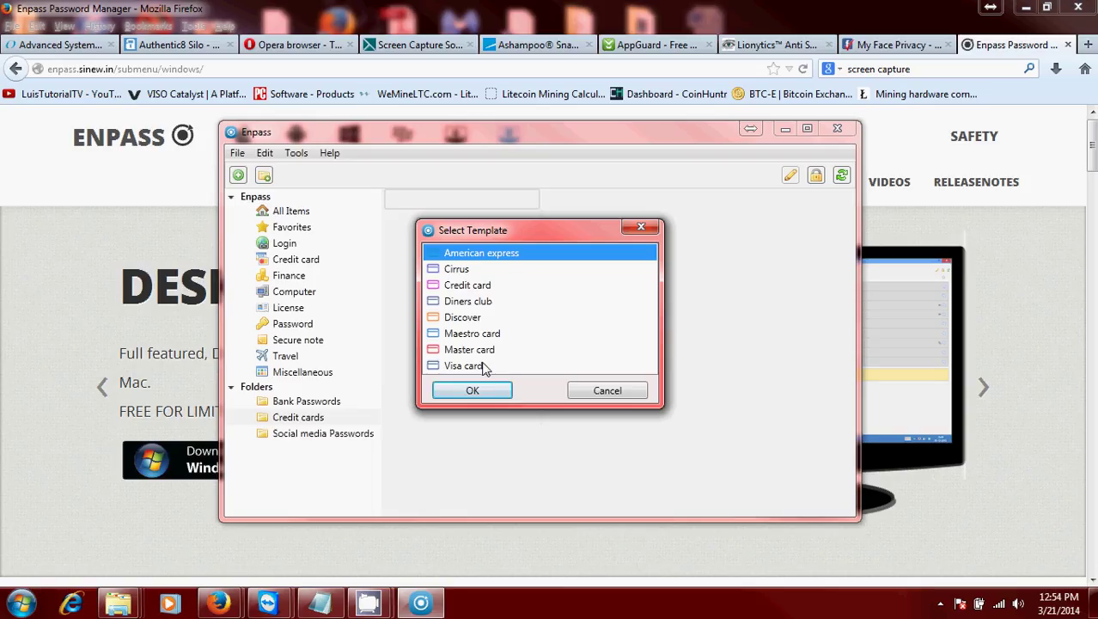
click(472, 288)
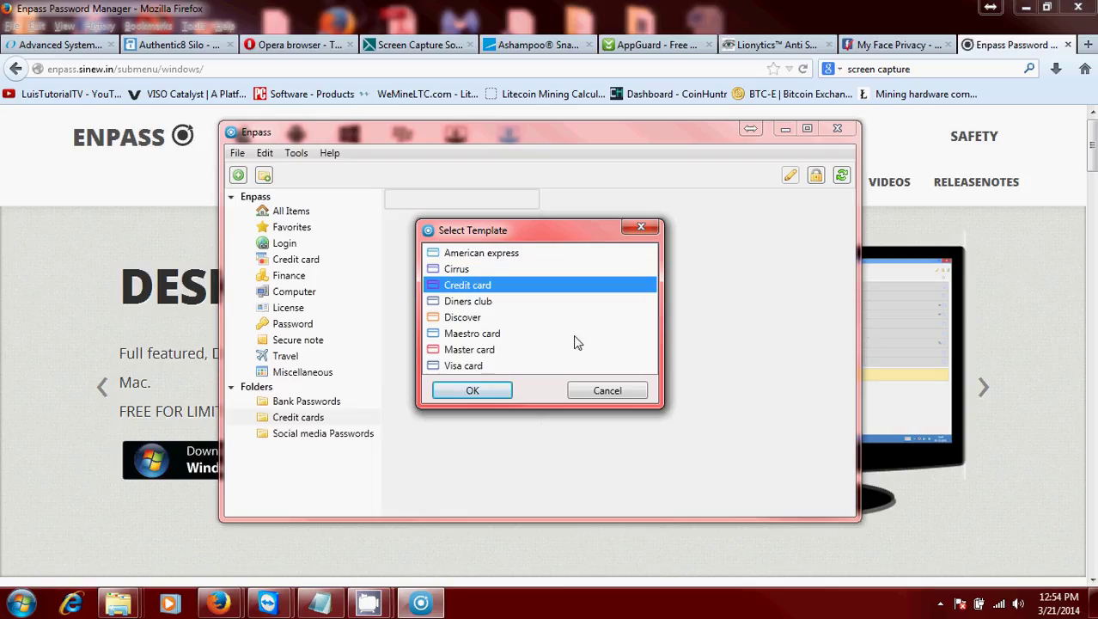
click(472, 390)
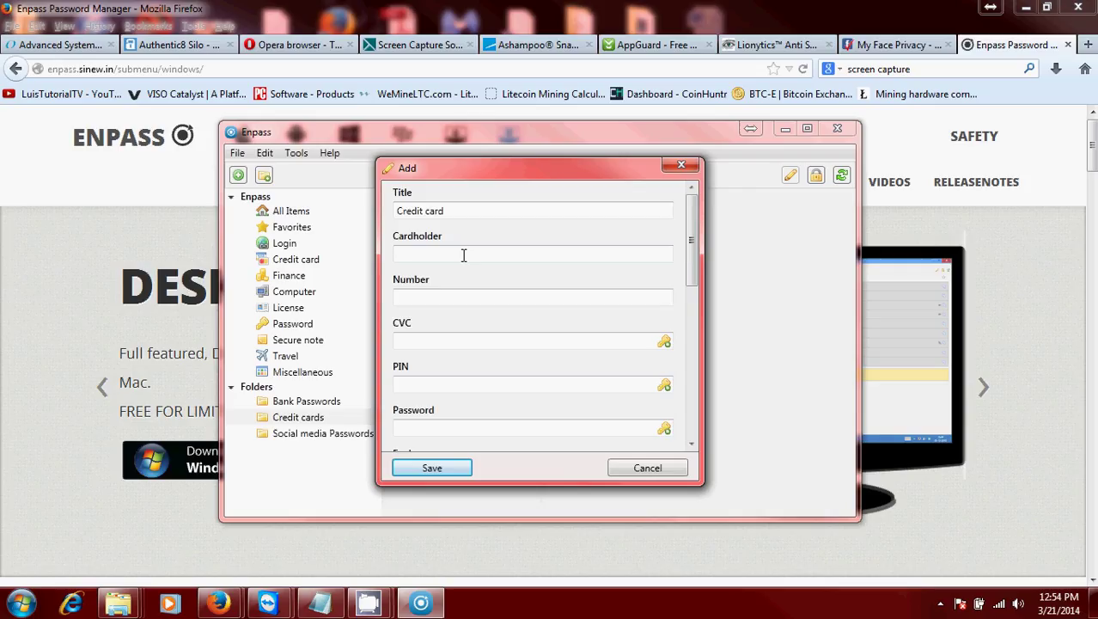
Enter the cardholder name, card number, CVC and PIN, then save the card
click(463, 255)
text(luis)
click(469, 299)
text(xxxxx)
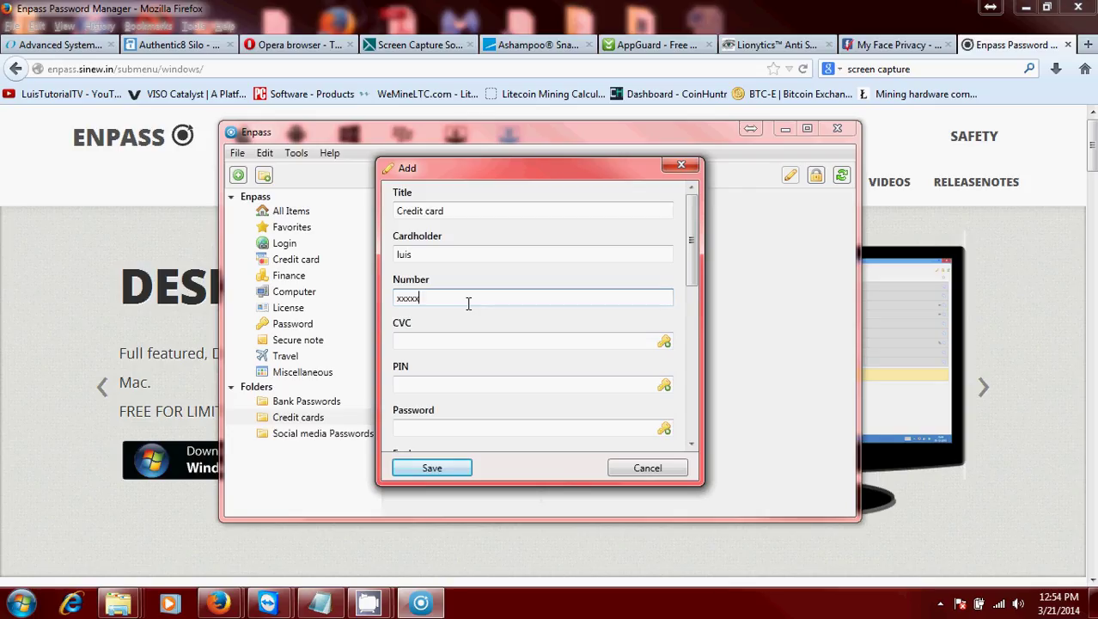
text(xxxxxxxxxxx)
click(484, 339)
text(xx)
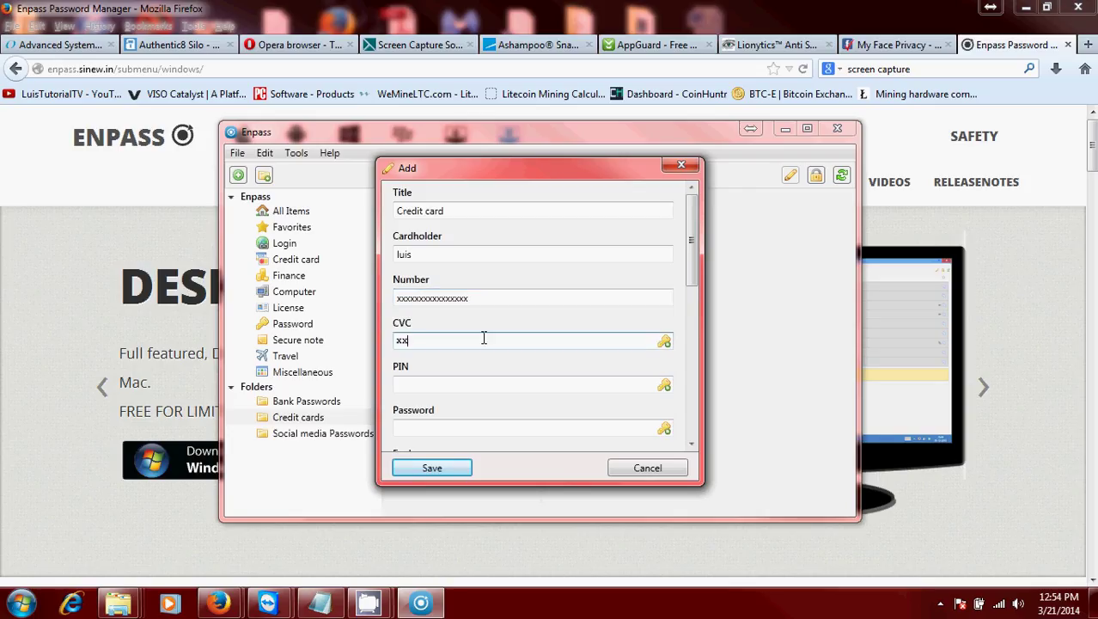
text(x)
click(486, 385)
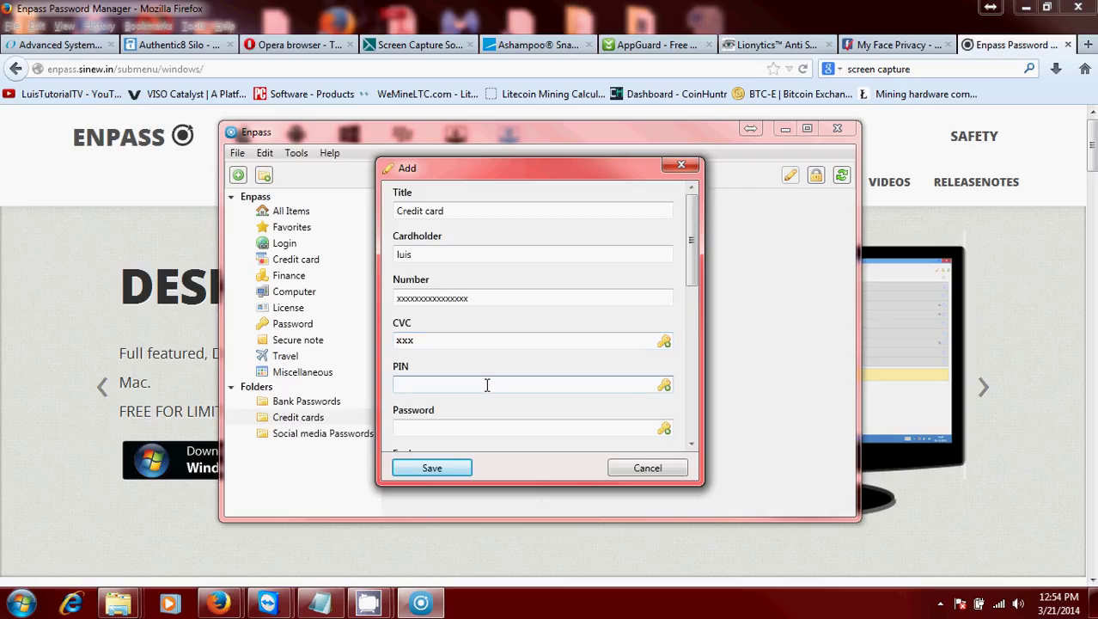
text(xxxxx)
key(BackSpace)
mouse_move(694, 261)
mouse_down()
mouse_move(691, 296)
mouse_move(692, 206)
mouse_up()
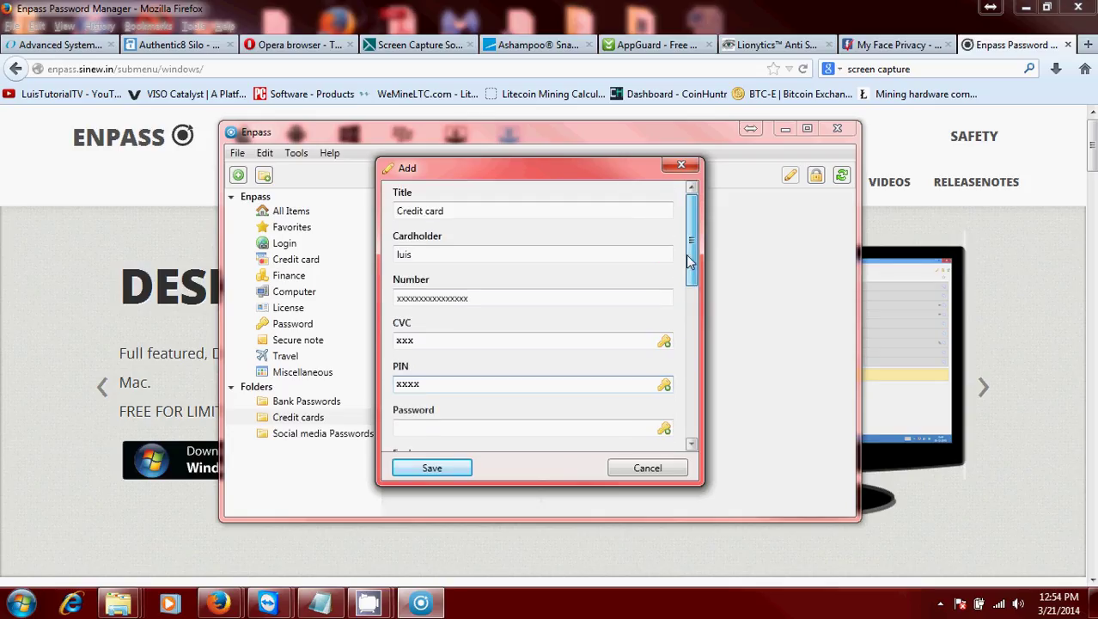
click(439, 469)
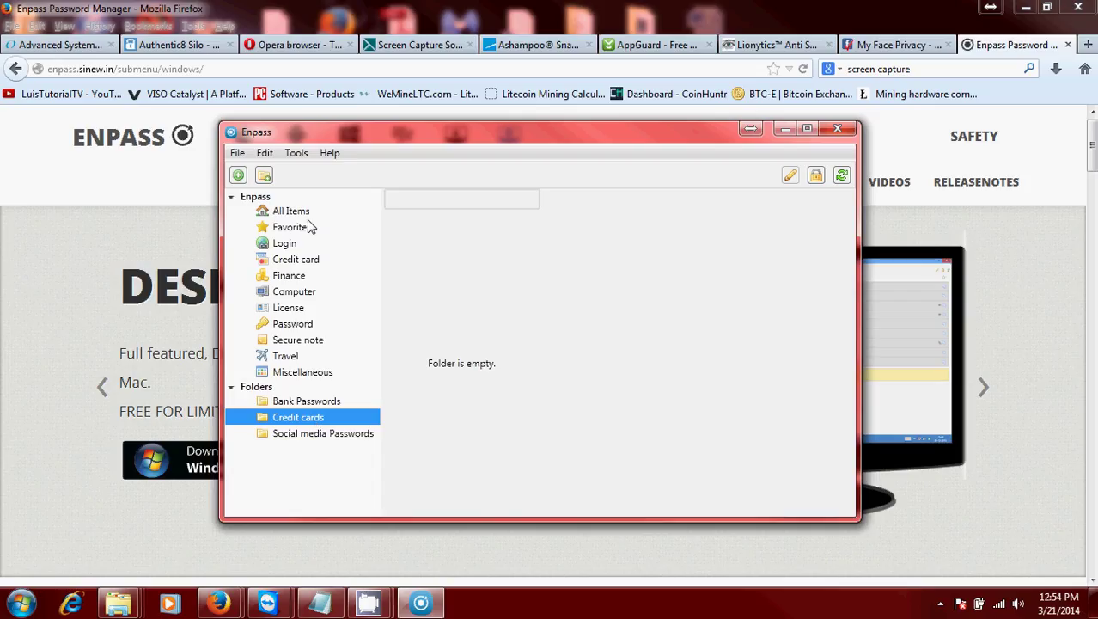
Check the folders, then open the saved Credit card item from the Credit card category
click(292, 431)
click(301, 402)
click(294, 260)
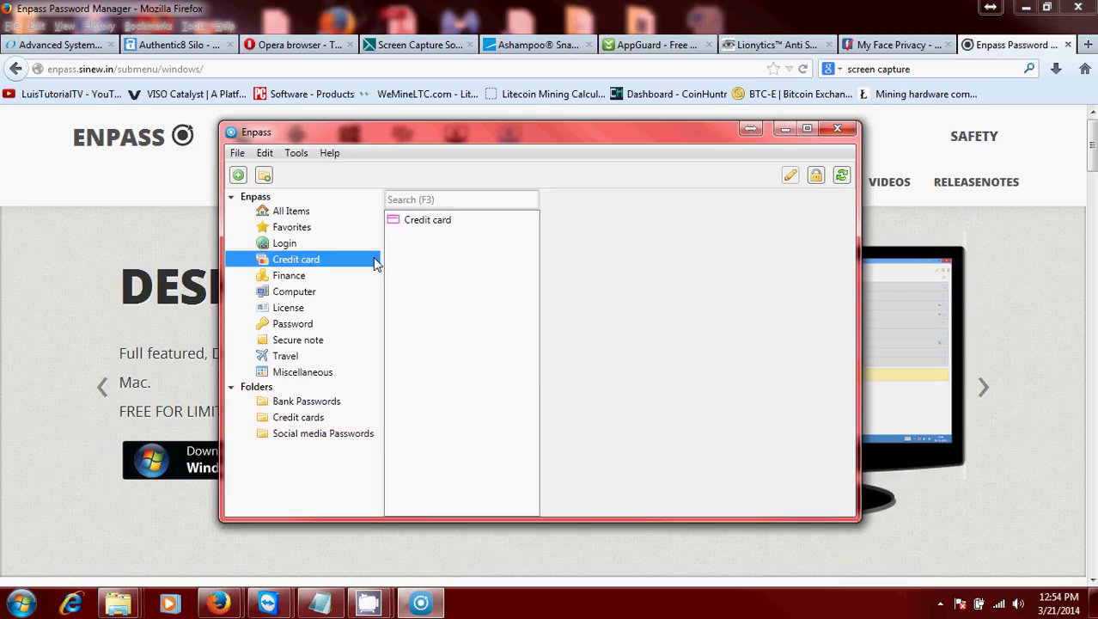
click(432, 226)
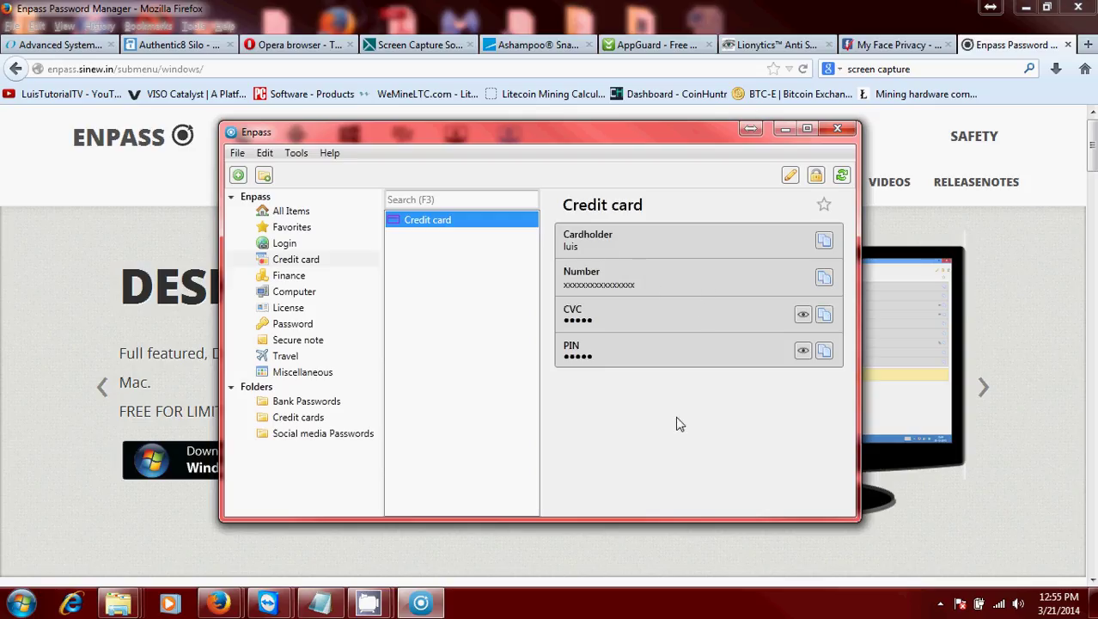
Reveal the item's CVC value and then hide it again
click(802, 316)
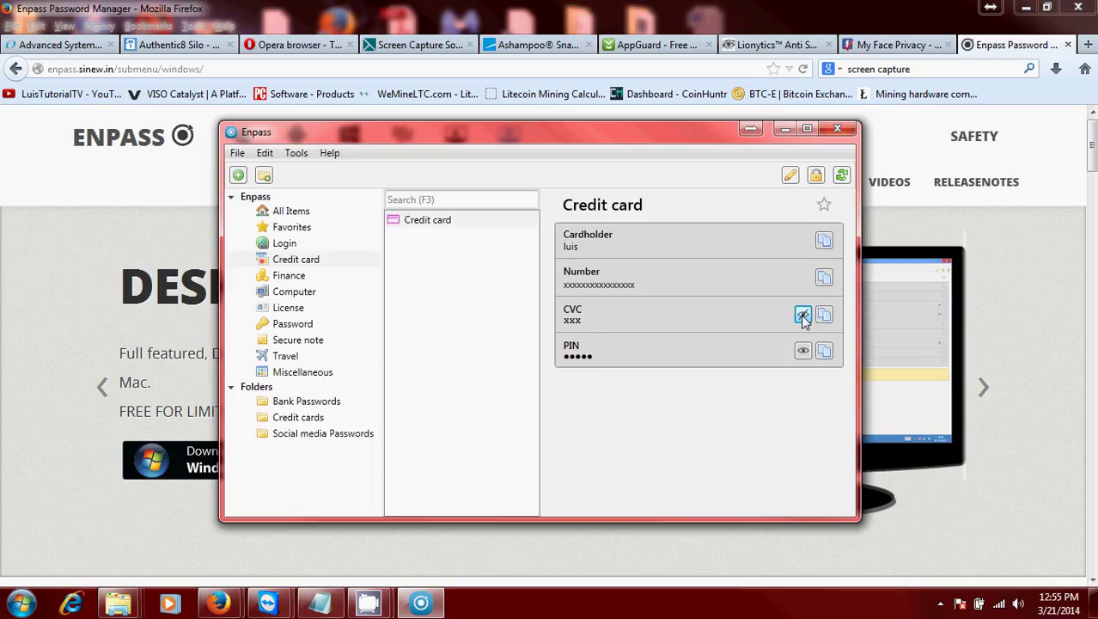
click(802, 315)
click(803, 315)
click(803, 315)
click(802, 315)
click(802, 315)
Add the Credit card item to the Credit cards folder from its context menu
right_click(440, 224)
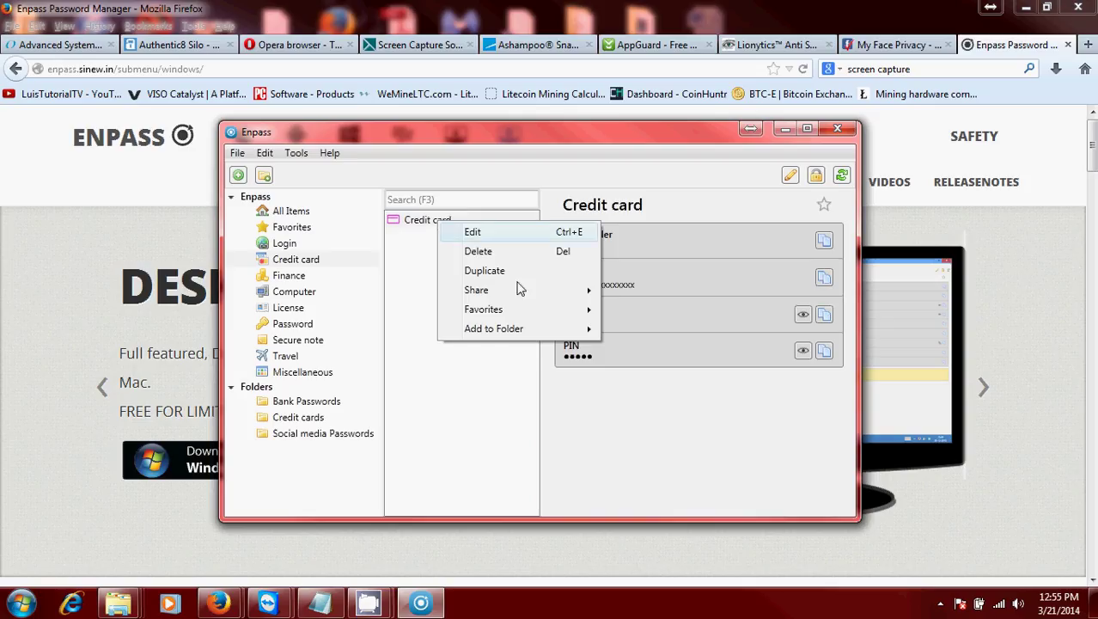
key(Escape)
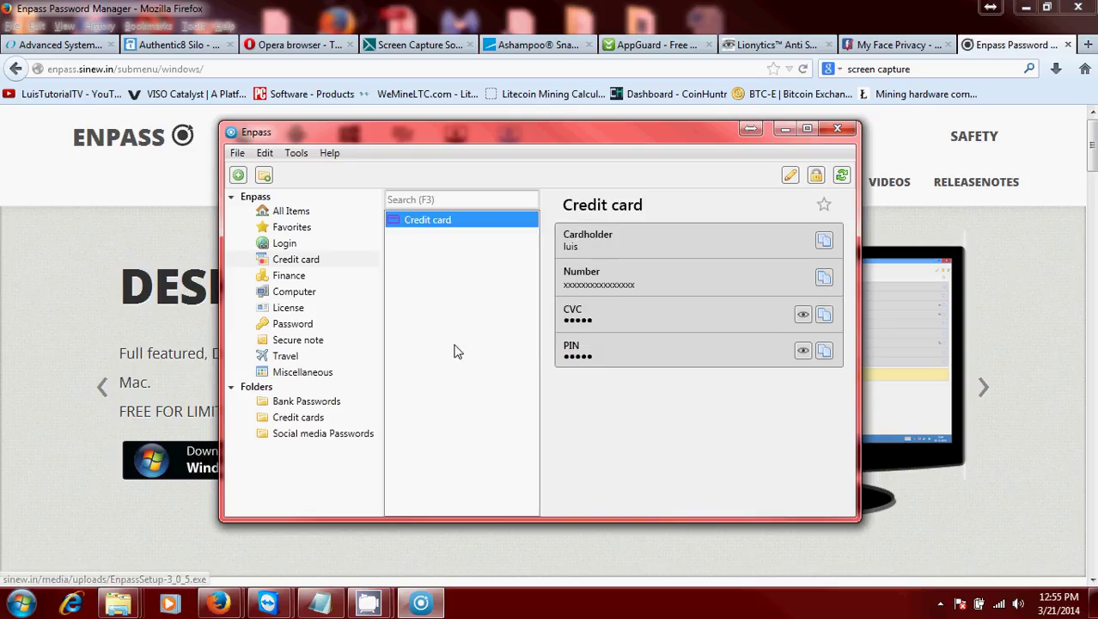
right_click(410, 226)
mouse_move(465, 329)
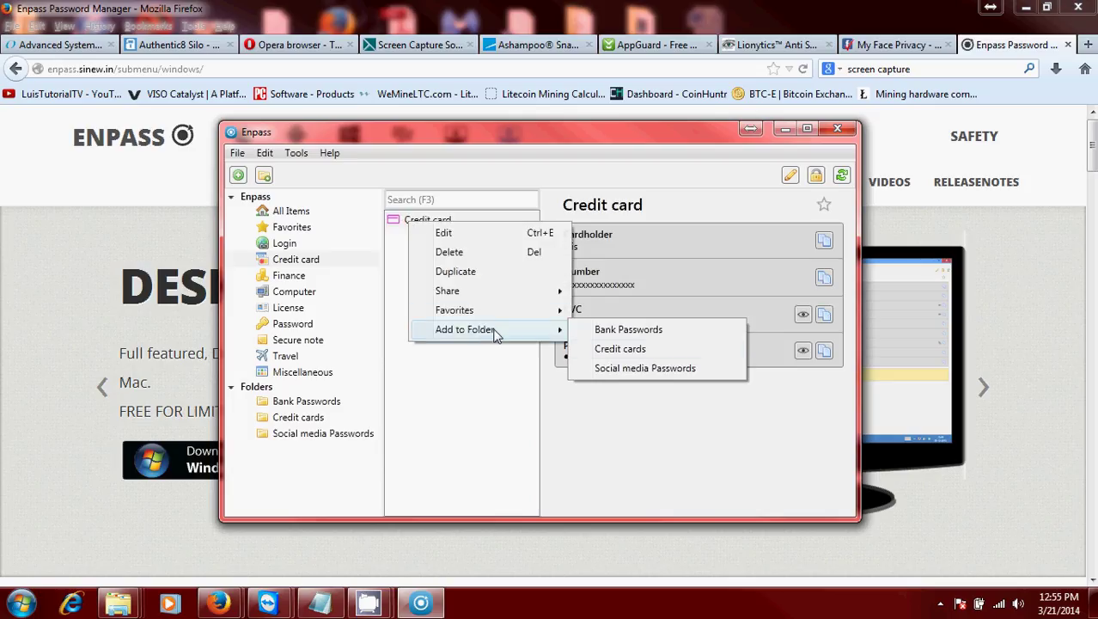
click(625, 349)
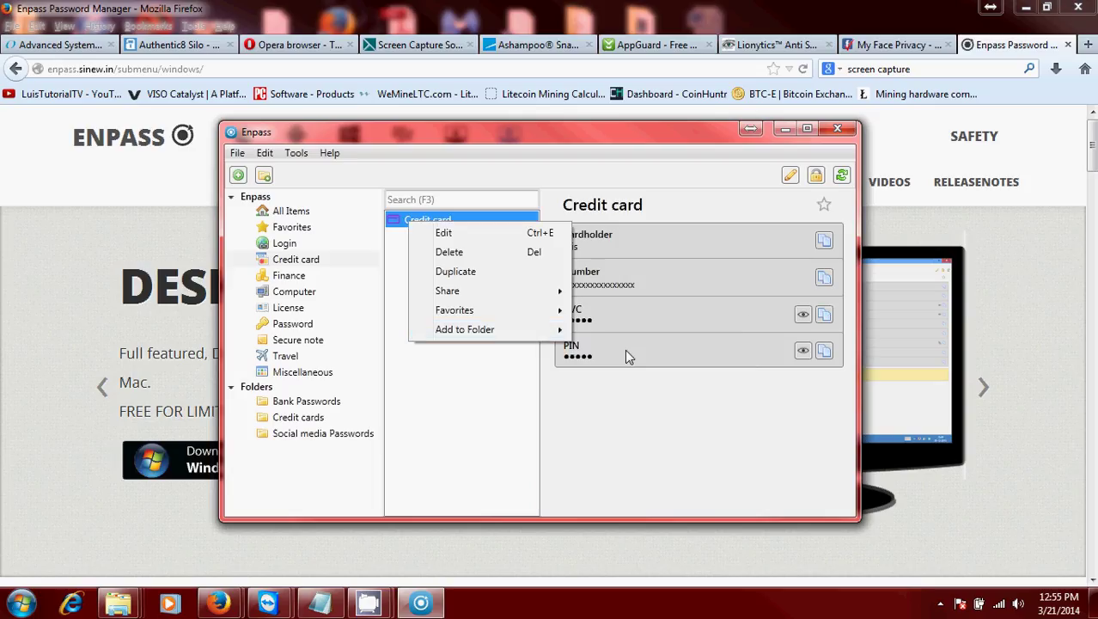
Open the Credit cards folder and confirm it now lists the Credit card item
click(311, 418)
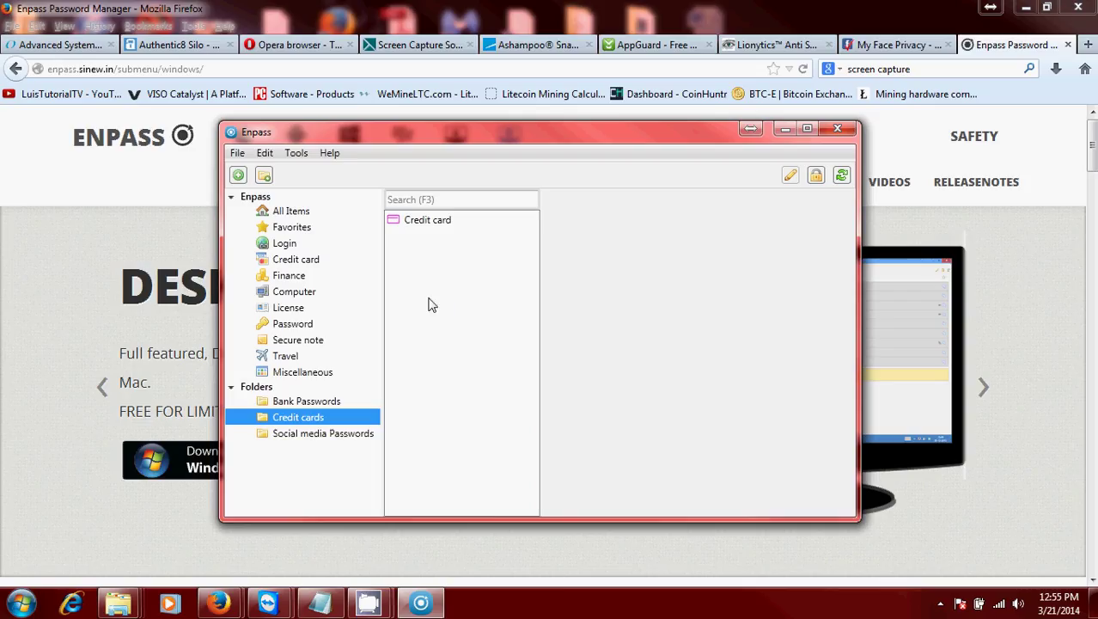
click(427, 229)
right_click(424, 227)
mouse_move(478, 333)
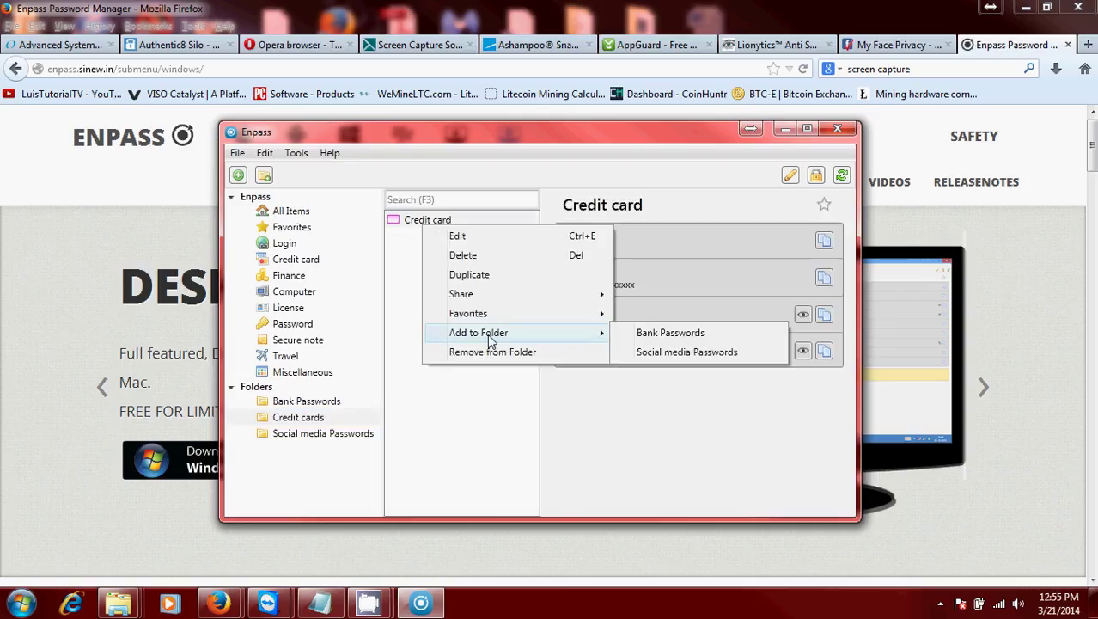
click(396, 268)
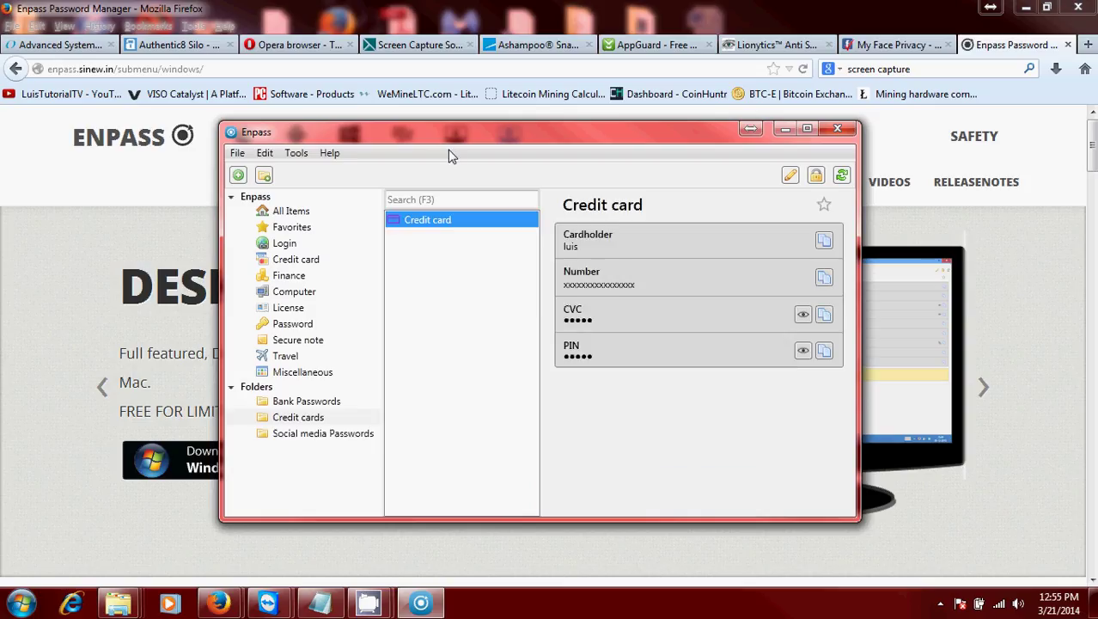
Lock the Enpass vault and bring the Enpass website in Firefox back to the front
drag(435, 132, 403, 140)
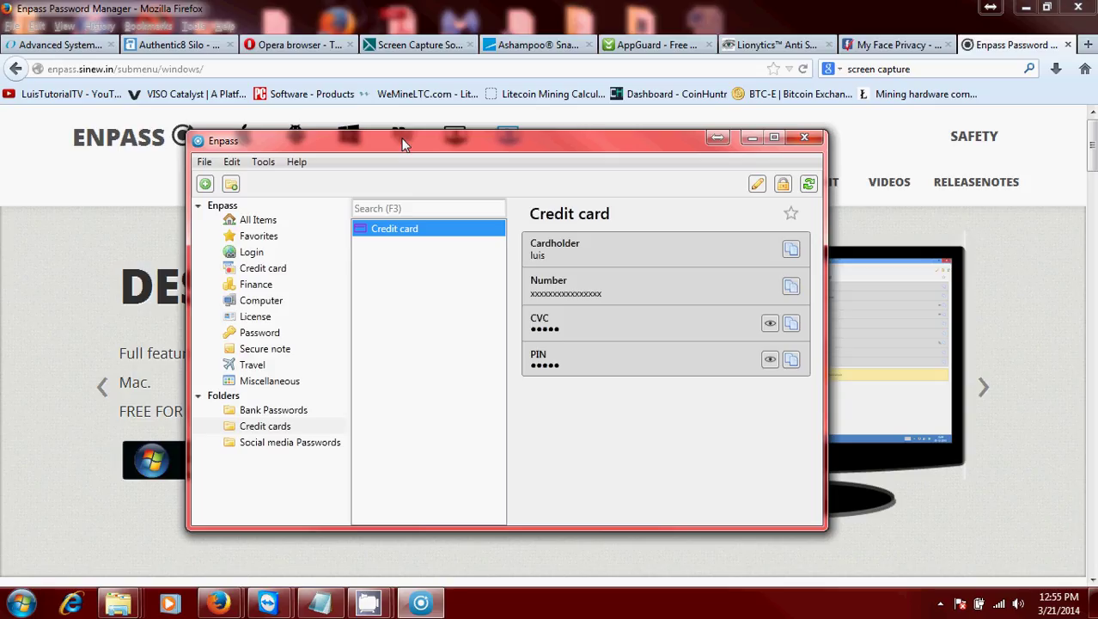
click(782, 185)
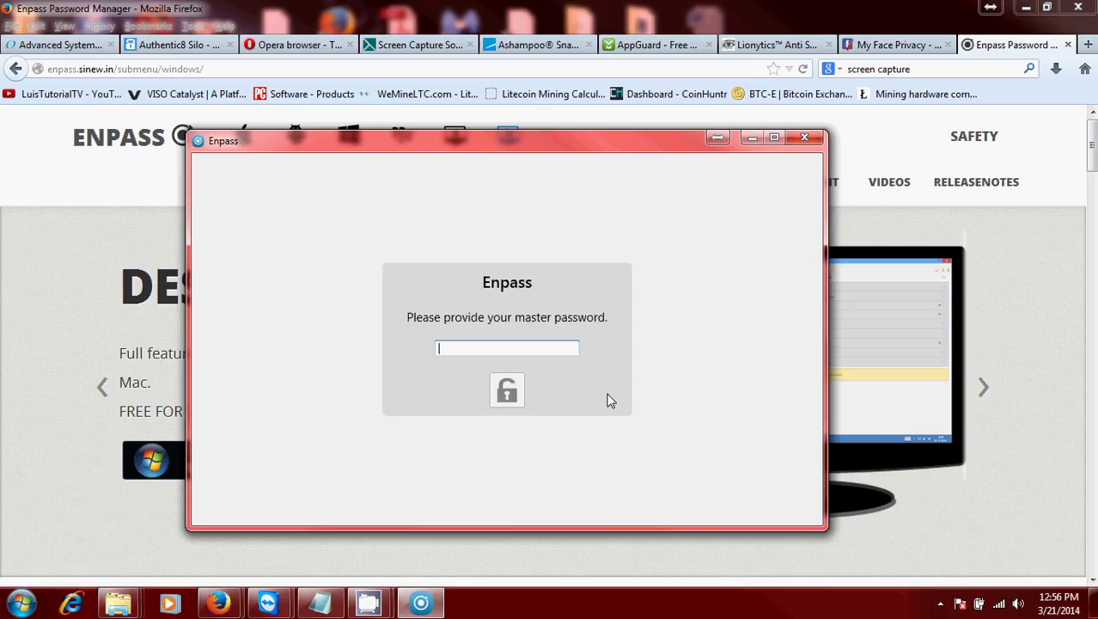
mouse_move(461, 151)
mouse_down()
mouse_move(490, 148)
mouse_move(479, 141)
mouse_up()
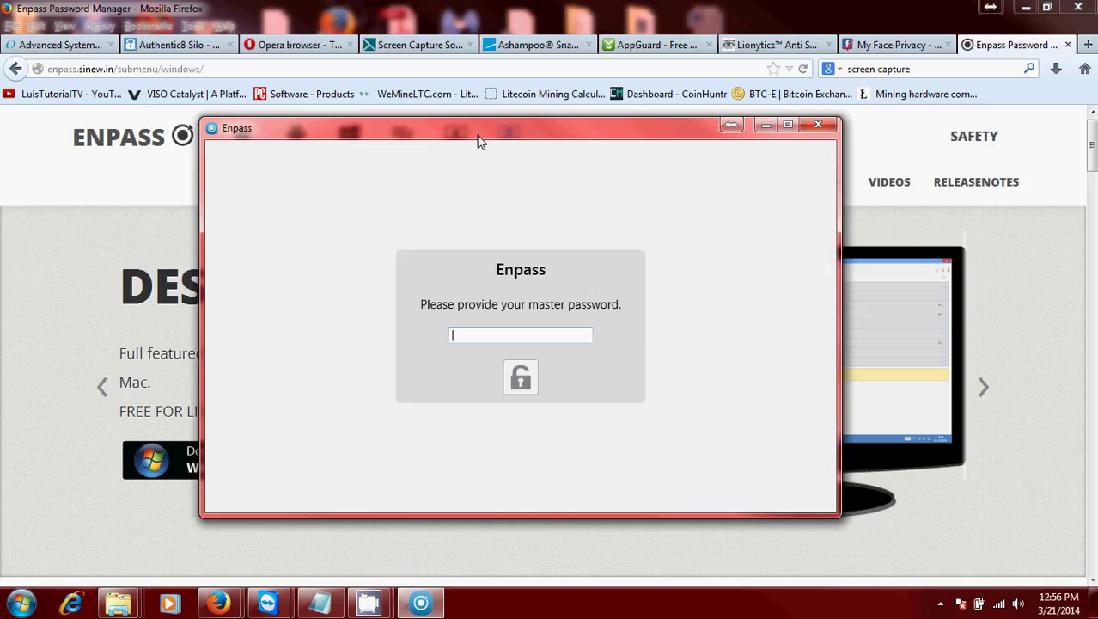
click(998, 244)
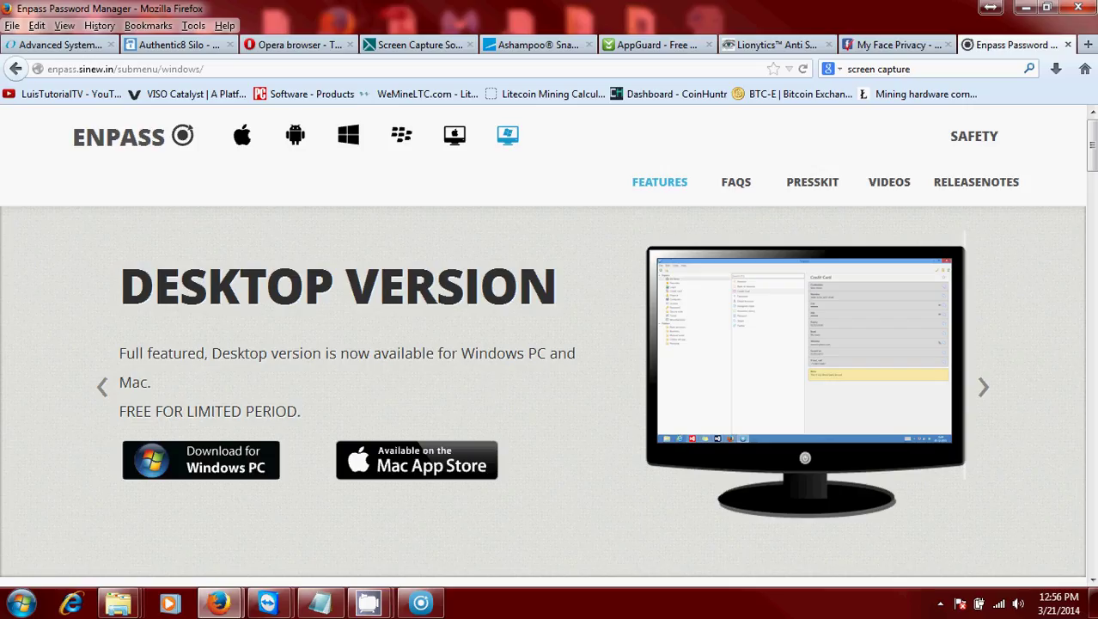
scroll(1093, 150, down, 3)
scroll(1092, 150, up, 3)
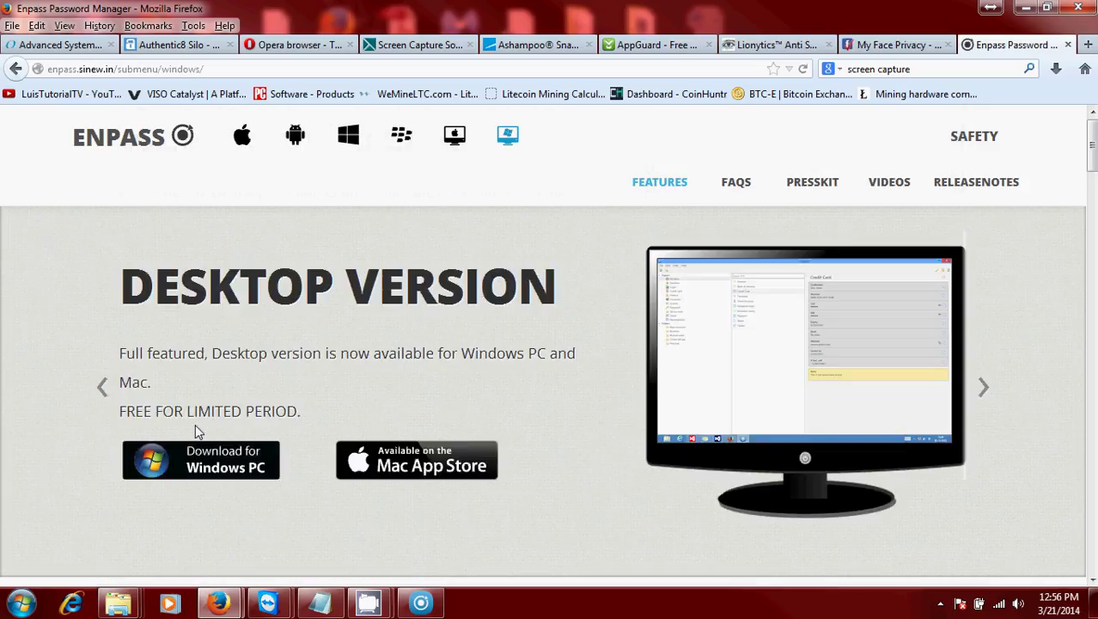